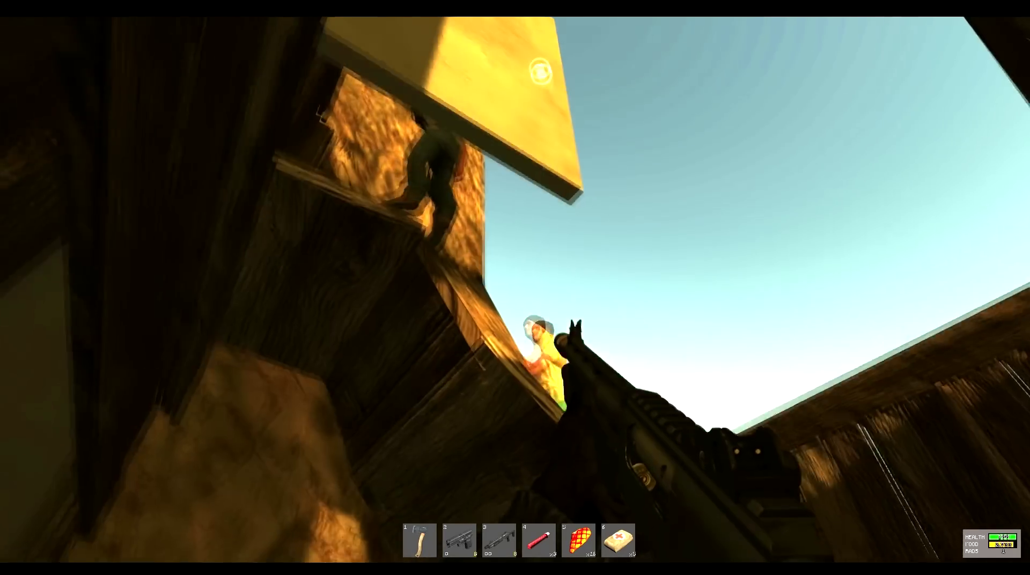
click(515, 286)
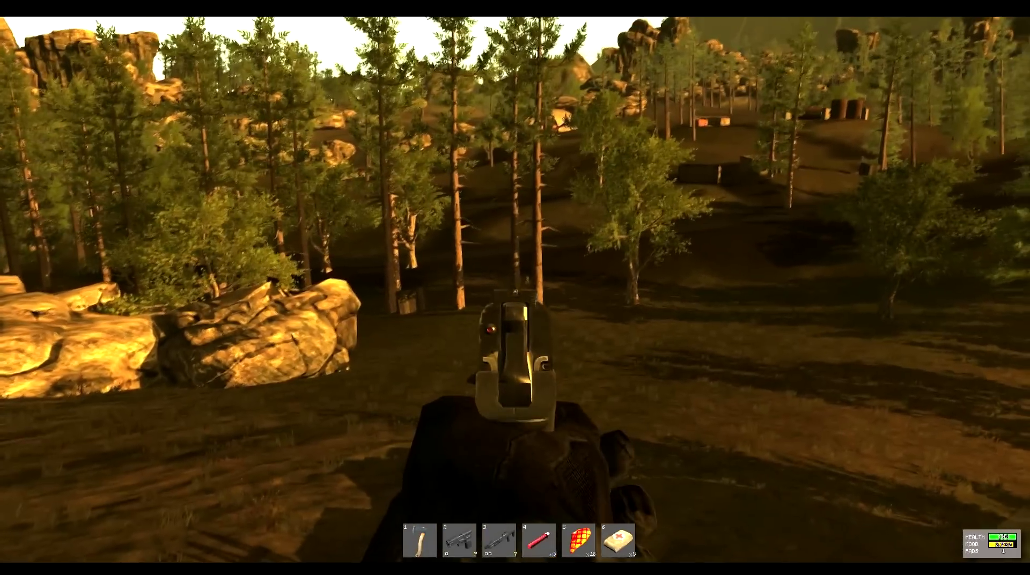
click(515, 287)
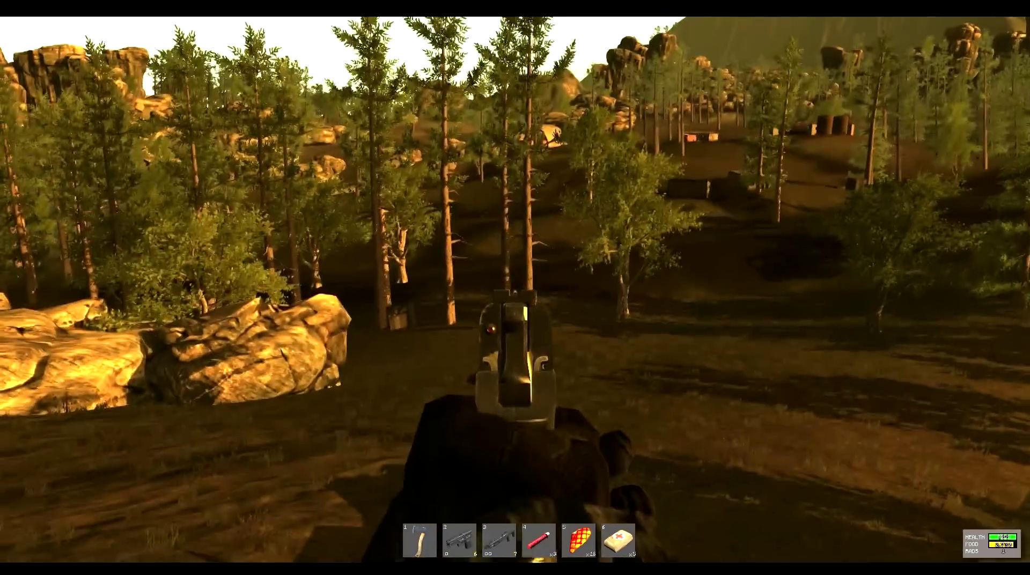